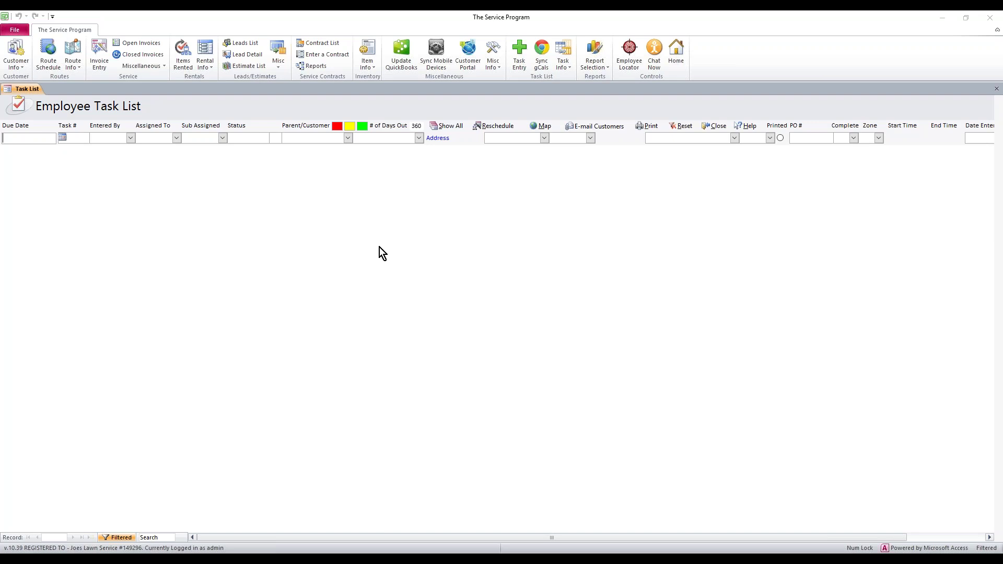
From Customer Info > Customer List, open the Customer/Lead Detail record for test3.
left_click(14, 64)
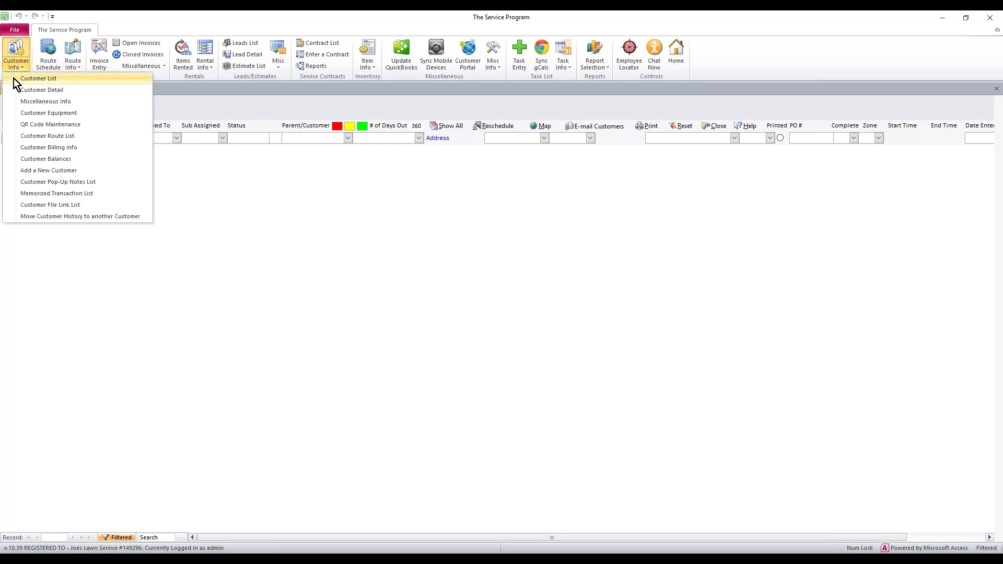
left_click(14, 78)
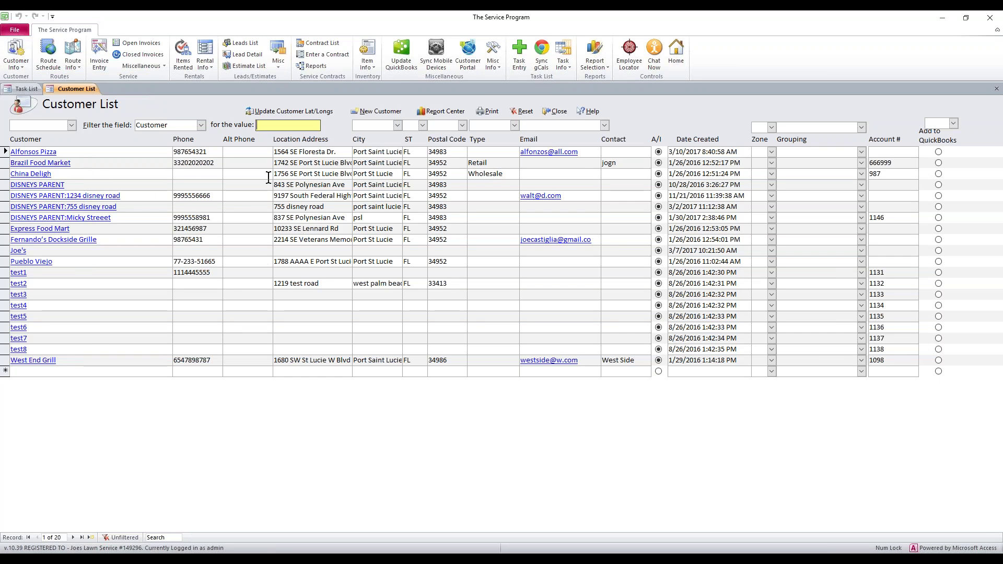
left_click(281, 249)
left_click(281, 236)
left_click(280, 294)
left_click(10, 294)
left_click(21, 294)
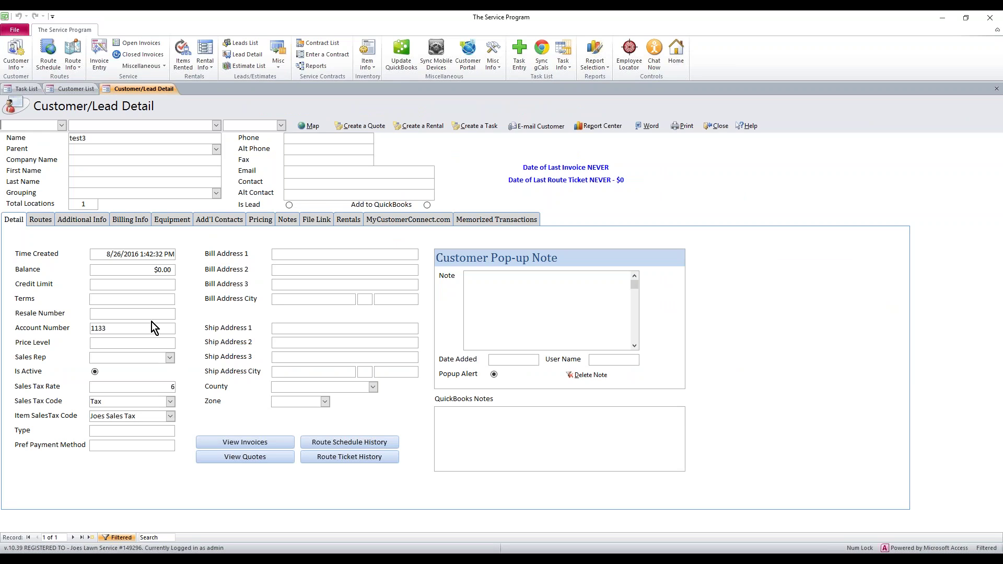
left_click(77, 91)
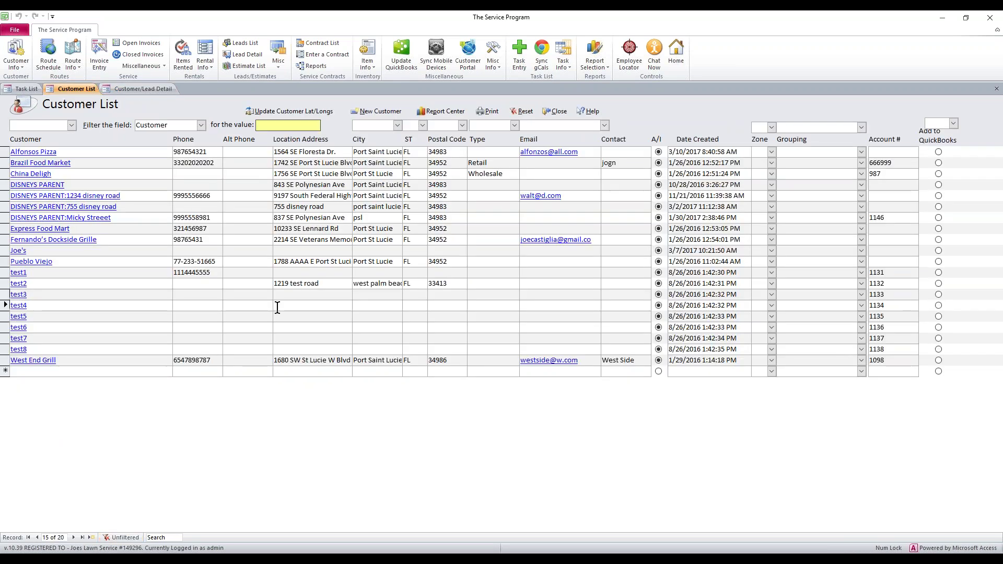
left_click(130, 88)
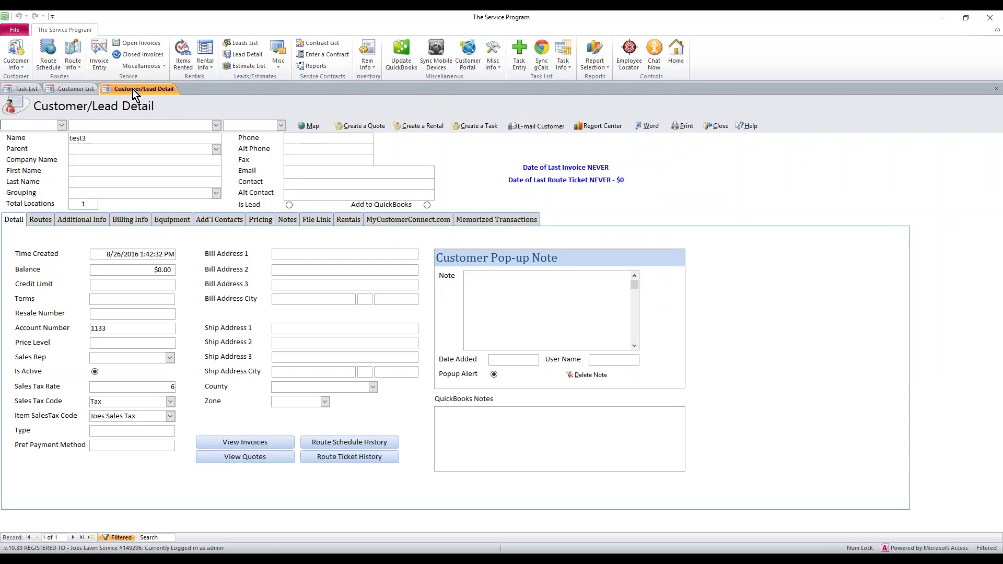
left_click(279, 329)
key("alt+Tab")
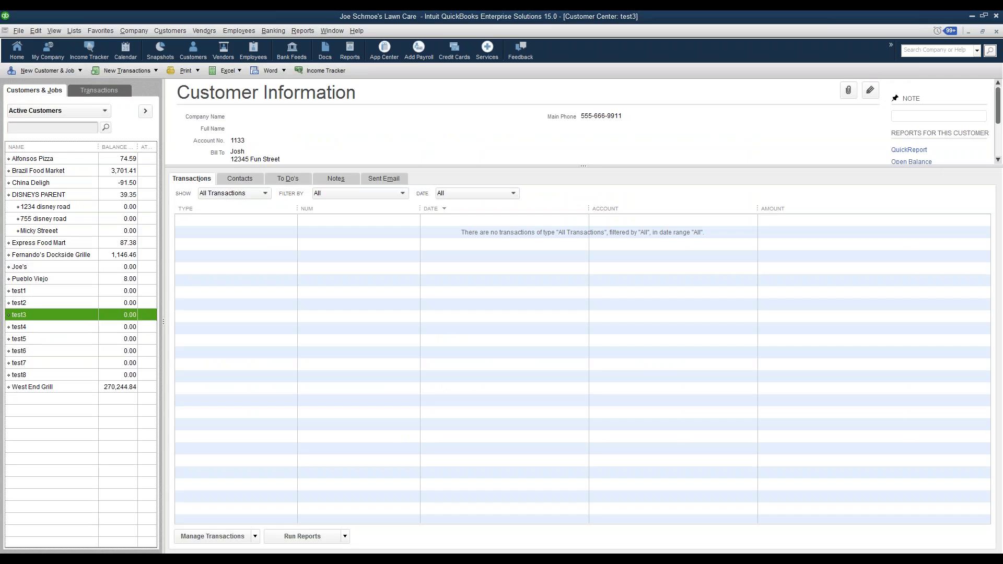
Open test3 in QuickBooks' Edit Customer window and inspect its bill-to name and street lines.
double_click(41, 315)
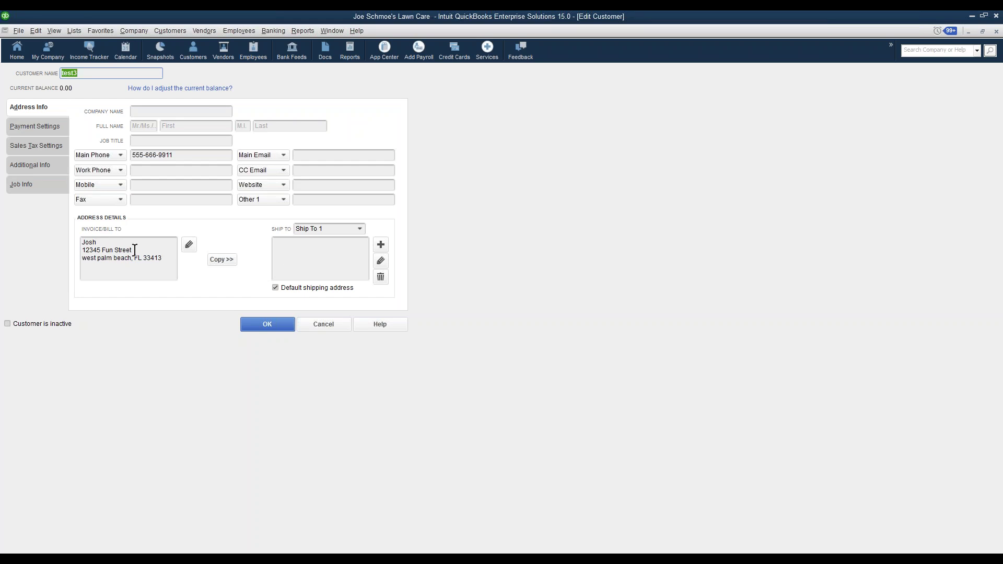
left_click_drag(131, 251, 81, 244)
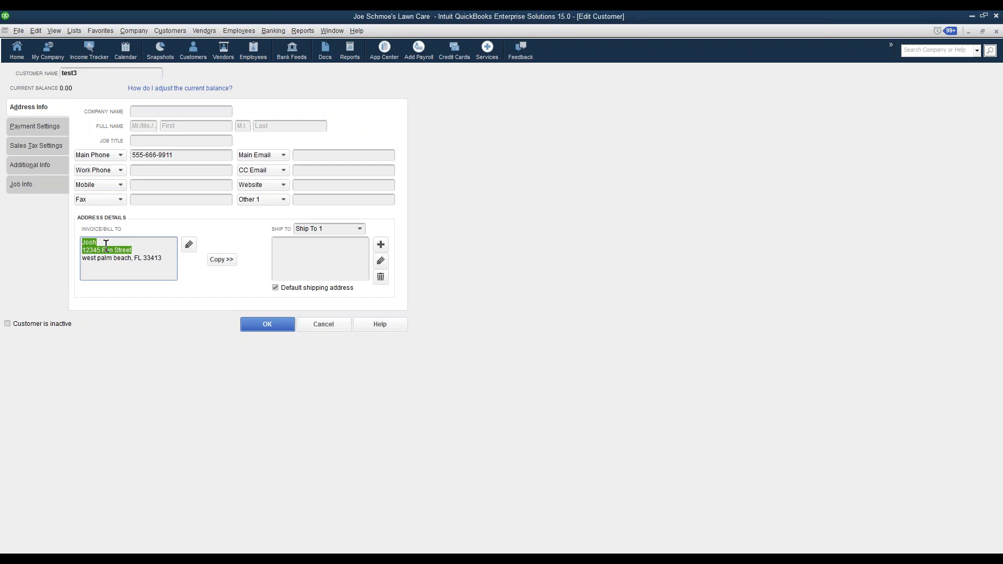
left_click(144, 251)
left_click(114, 240)
left_click(133, 248)
Copy test3's bill-to address into its Ship To address.
left_click_drag(158, 256, 62, 241)
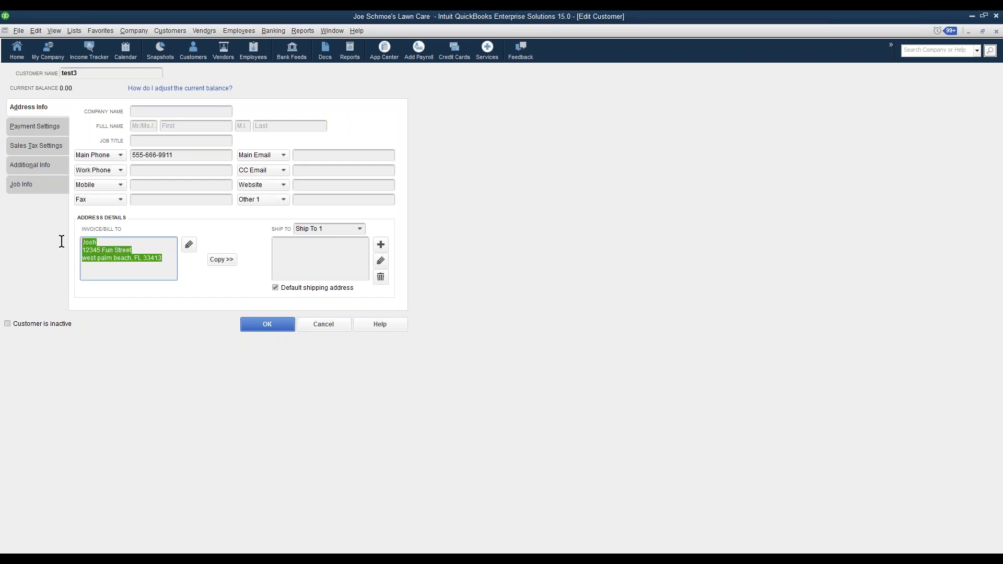
left_click(218, 260)
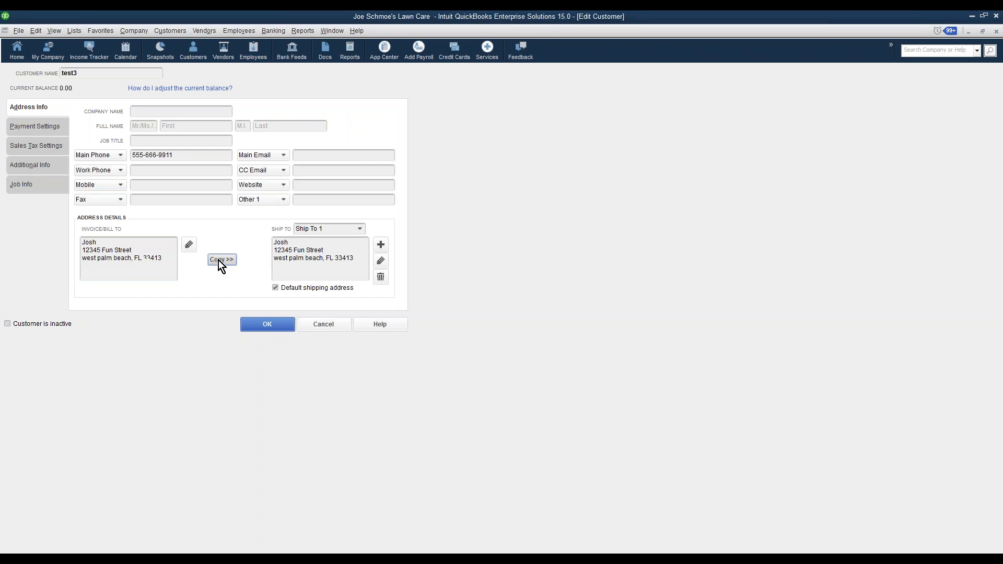
double_click(291, 242)
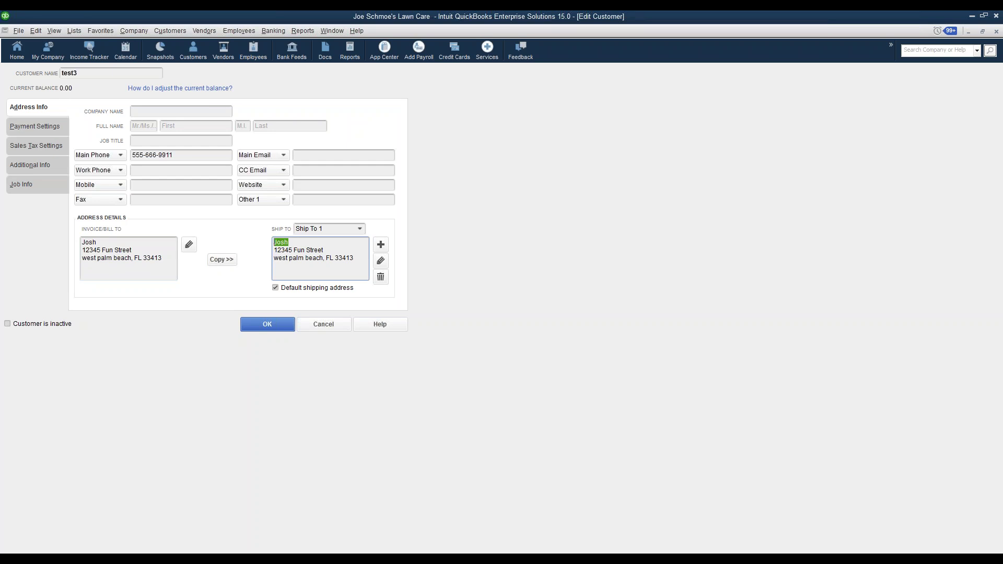
left_click_drag(324, 250, 273, 248)
Cancel the Add Shipping Address dialog and save test3 with OK.
left_click(381, 245)
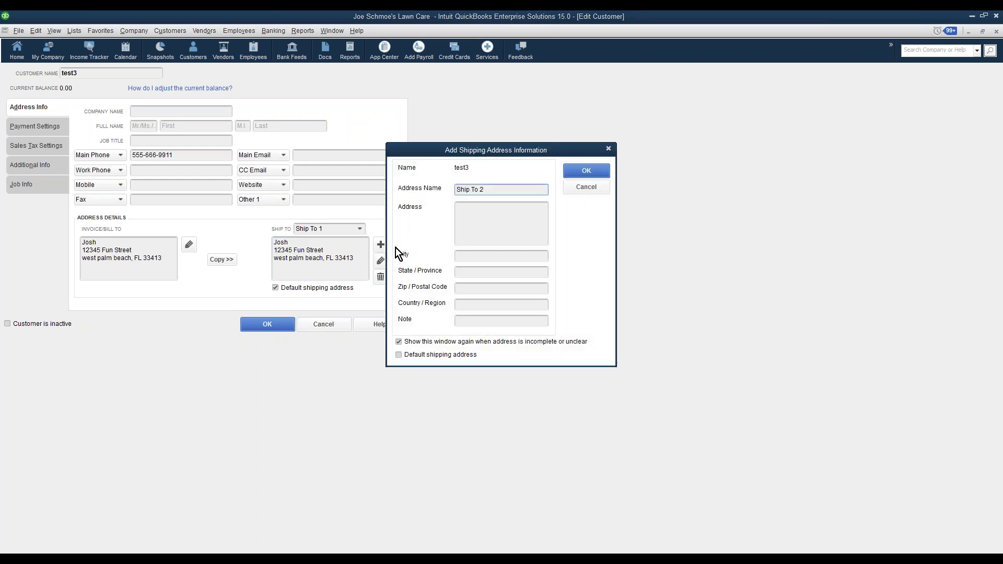
left_click(581, 189)
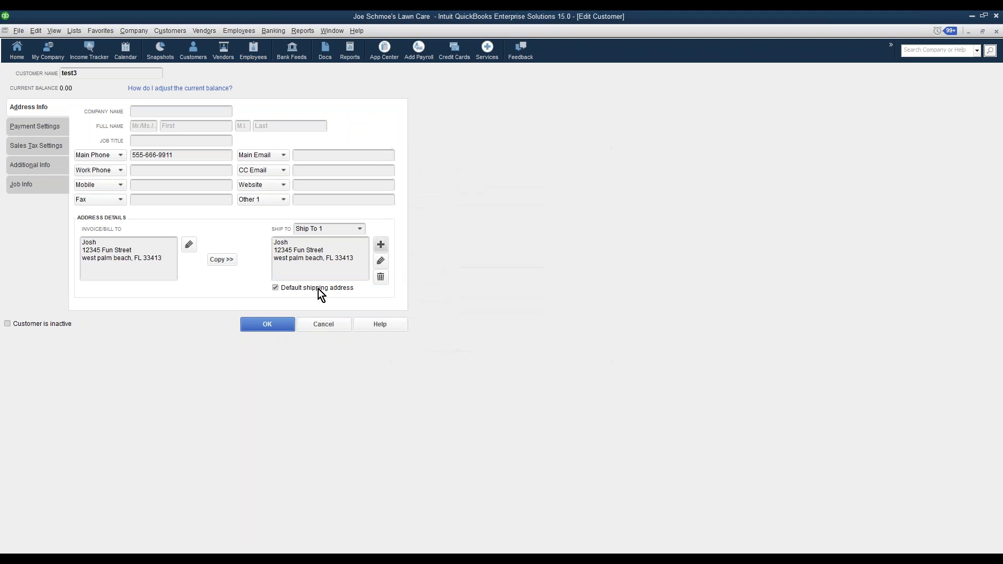
left_click(268, 324)
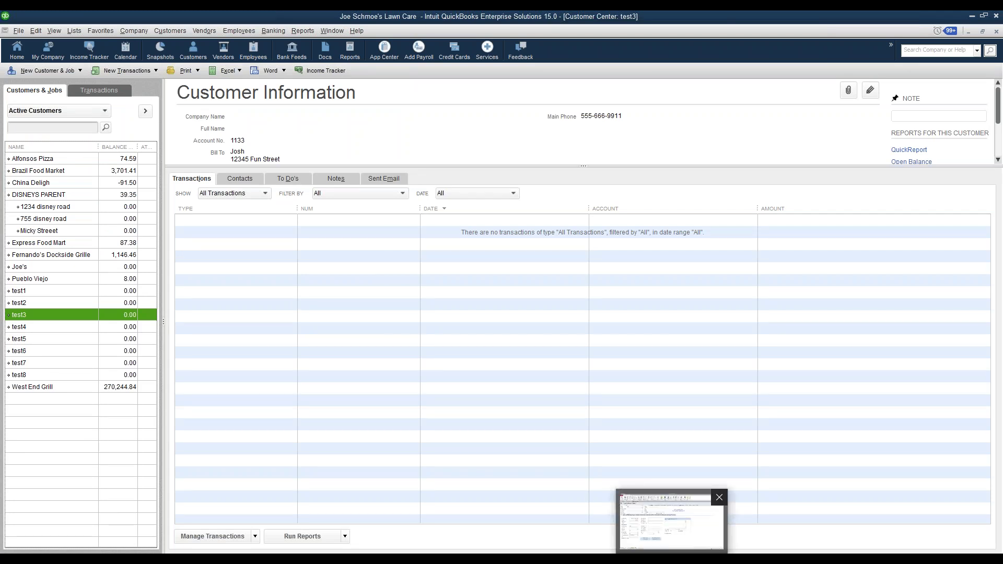
Return to The Service Program and open the Update QuickBooks maintenance menu.
left_click(651, 554)
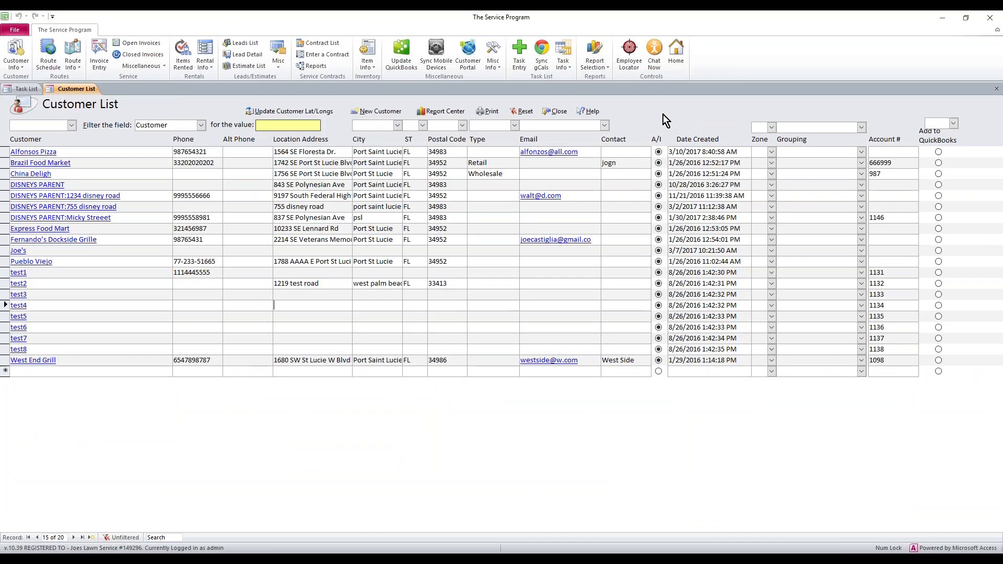
left_click(396, 60)
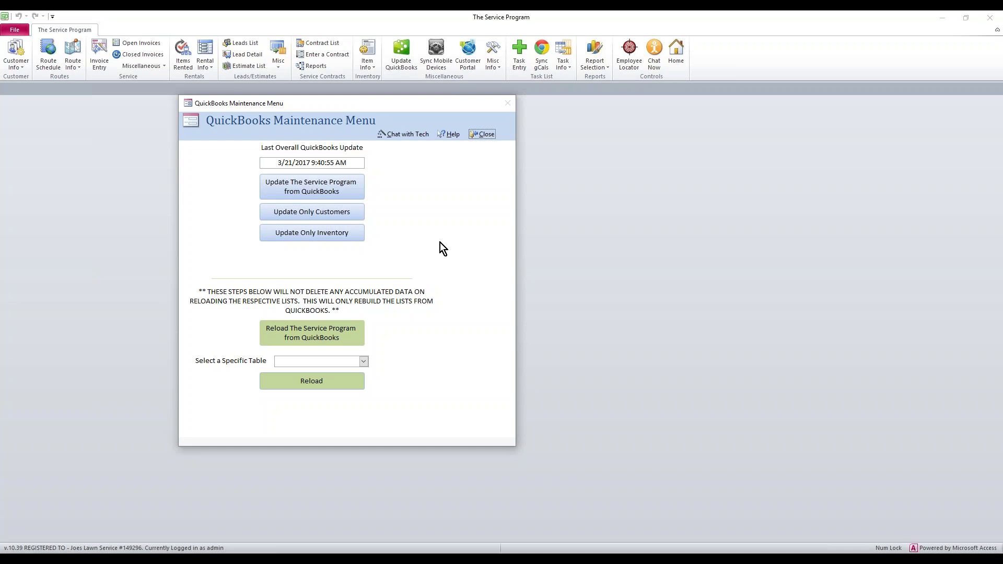
Run Update Only Customers from QuickBooks and confirm with Yes.
left_click(313, 211)
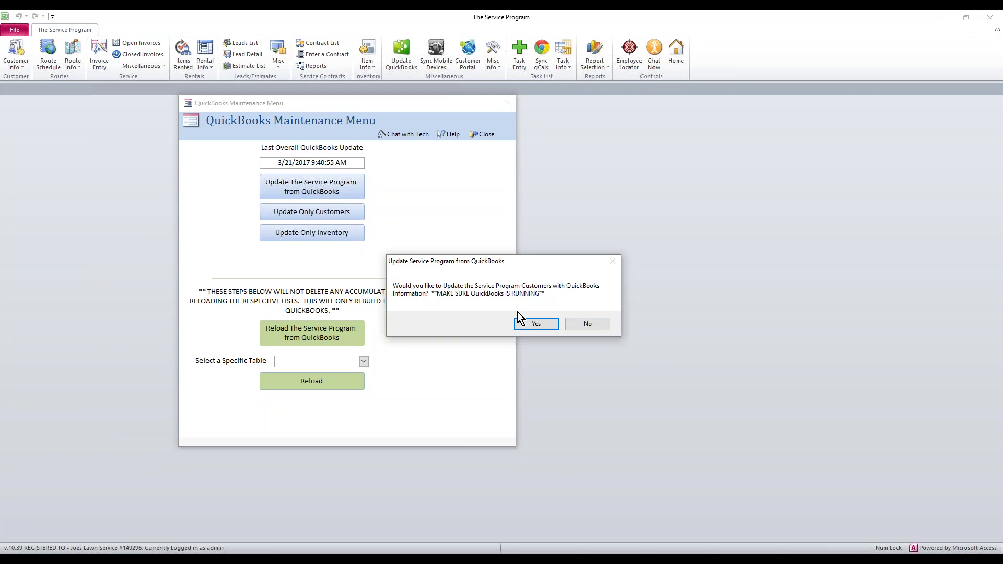
left_click(528, 325)
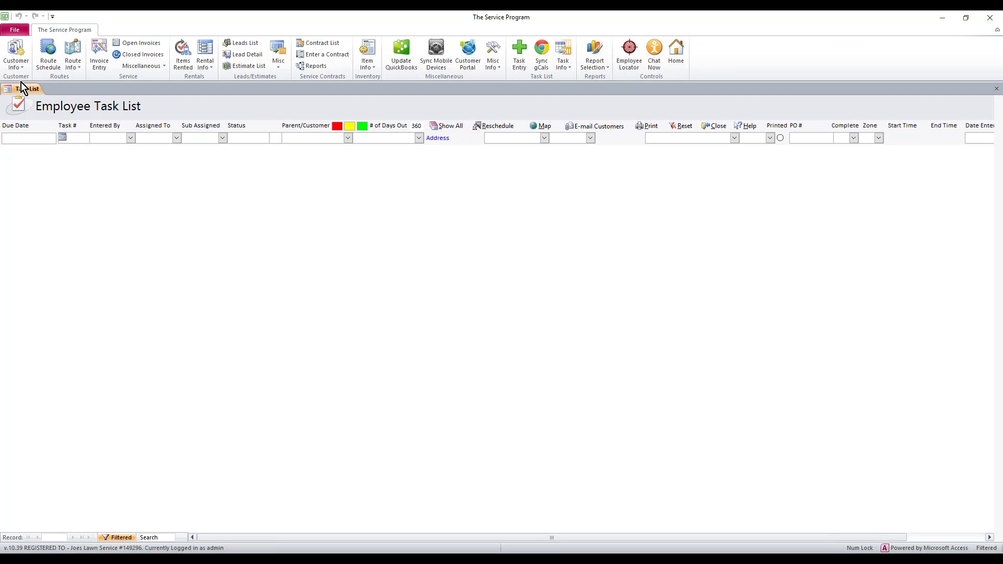
Reopen the Customer List and check test3's synced street address and city.
left_click(16, 64)
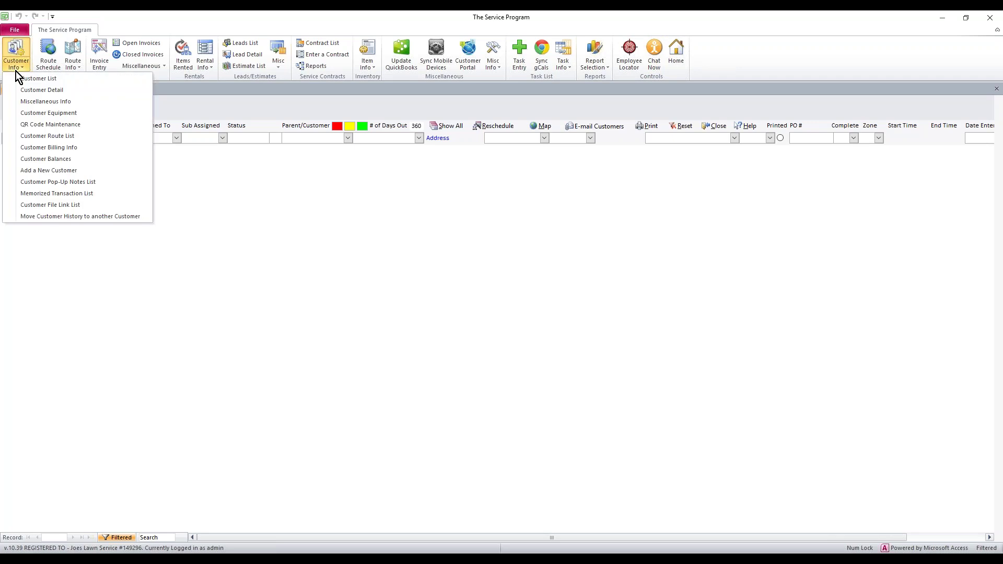
left_click(15, 77)
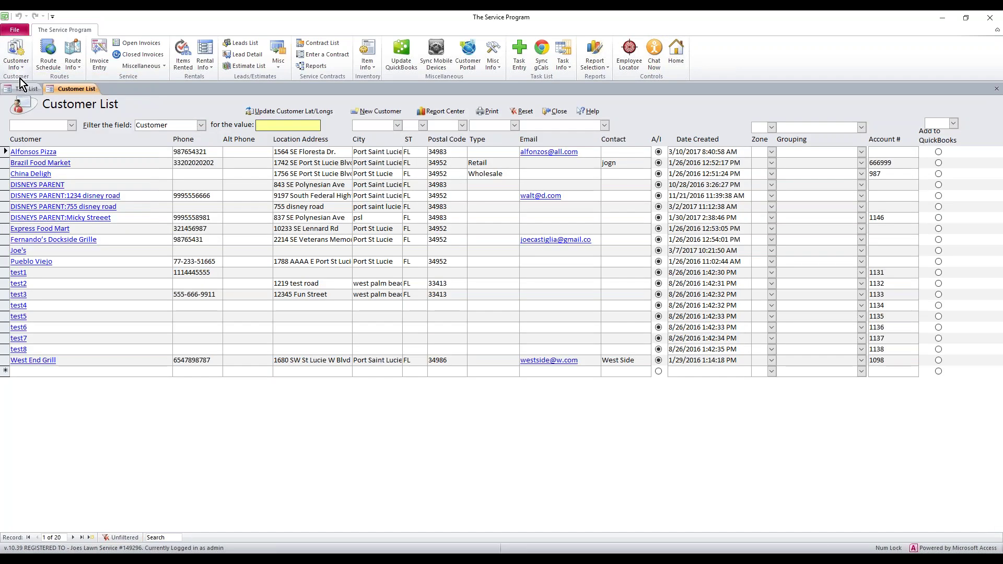
left_click(45, 294)
left_click_drag(329, 294, 274, 292)
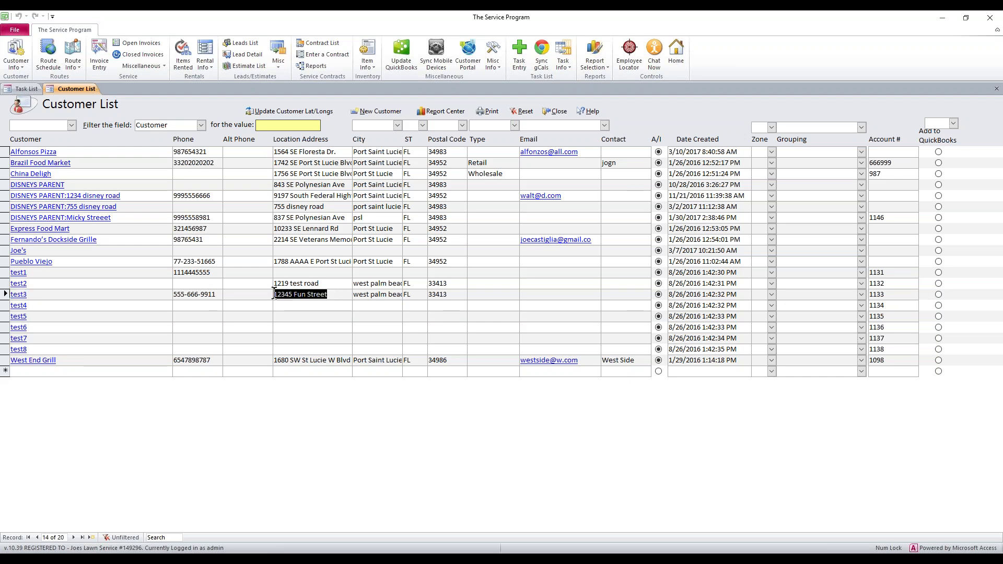
left_click_drag(354, 294, 405, 306)
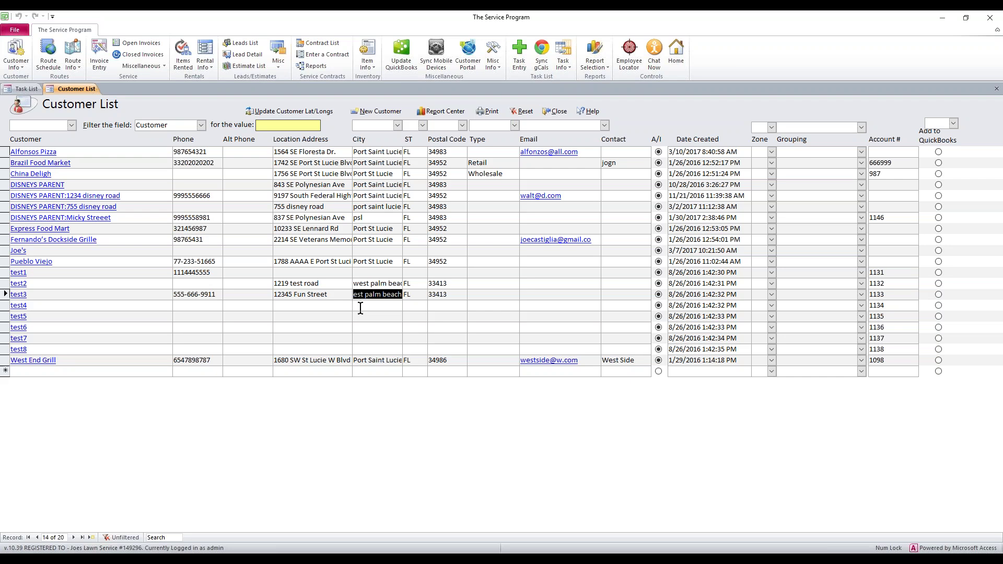
left_click_drag(328, 294, 271, 294)
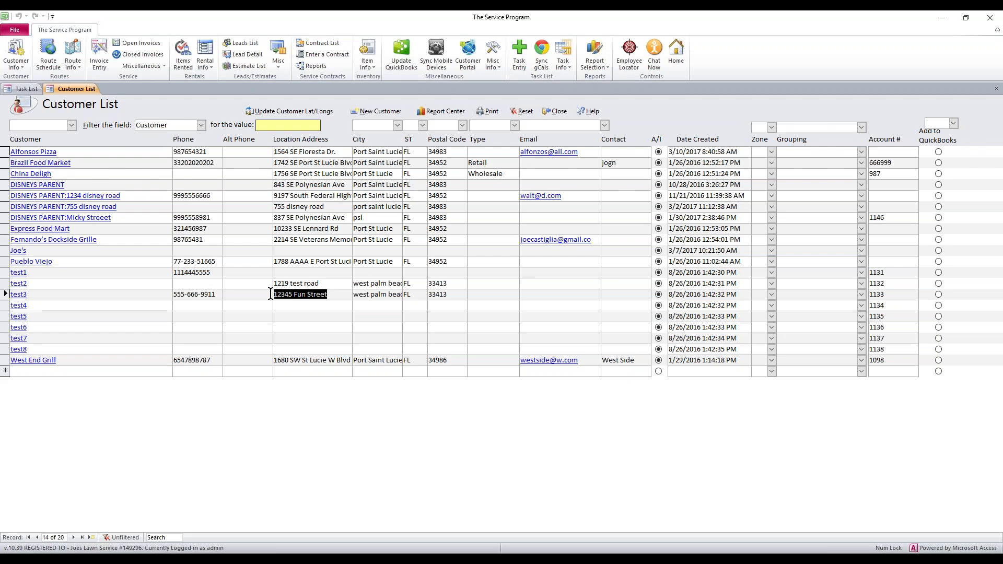